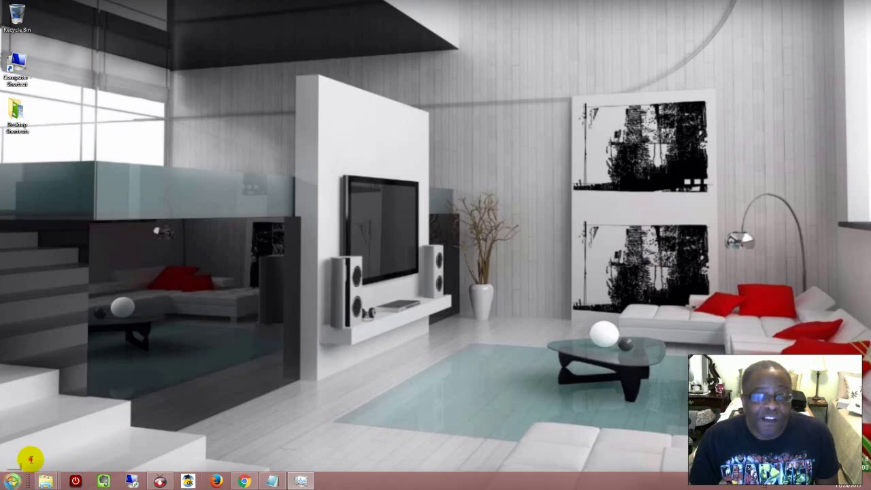
Step: Launch Movie Maker by searching 'maker' from the Start menu
key("super")
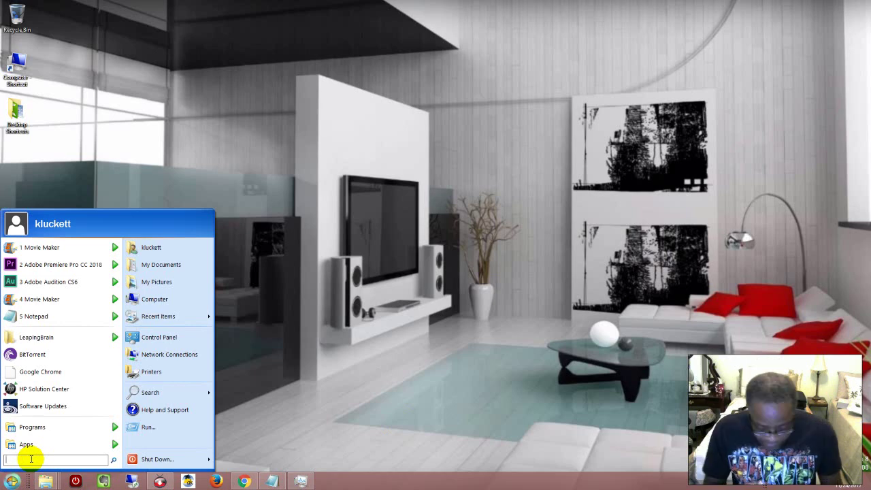
type("m")
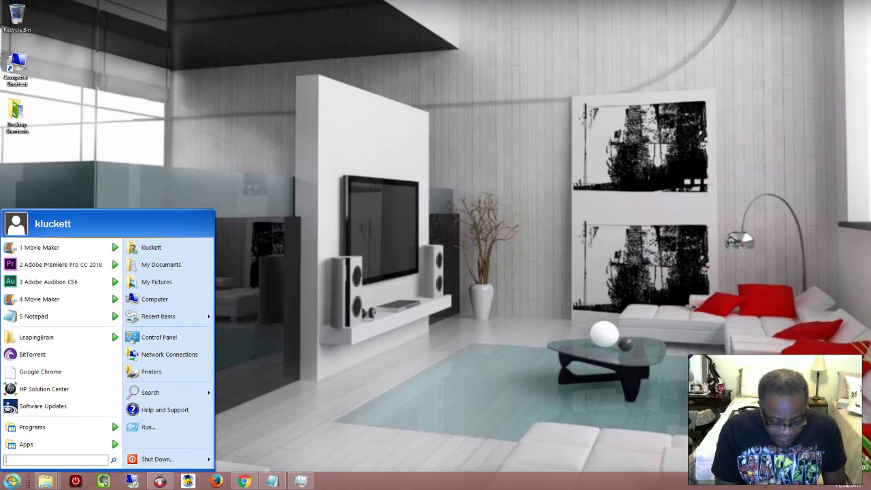
type("a")
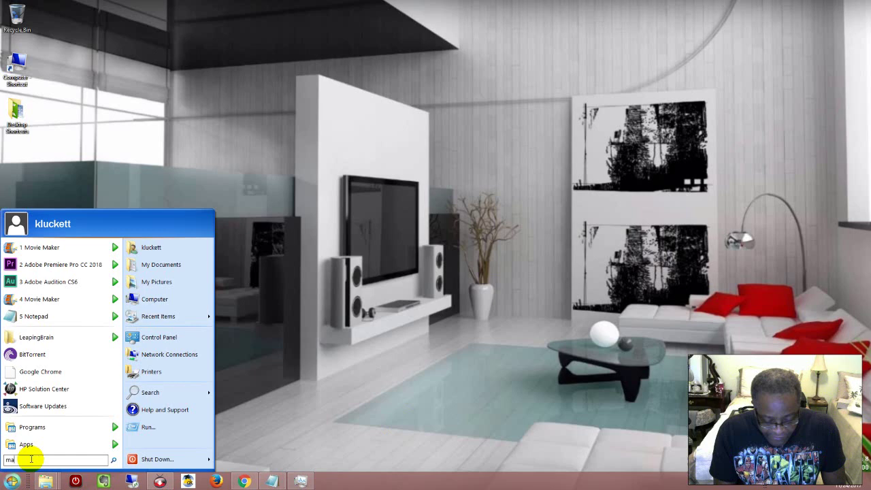
type("ker")
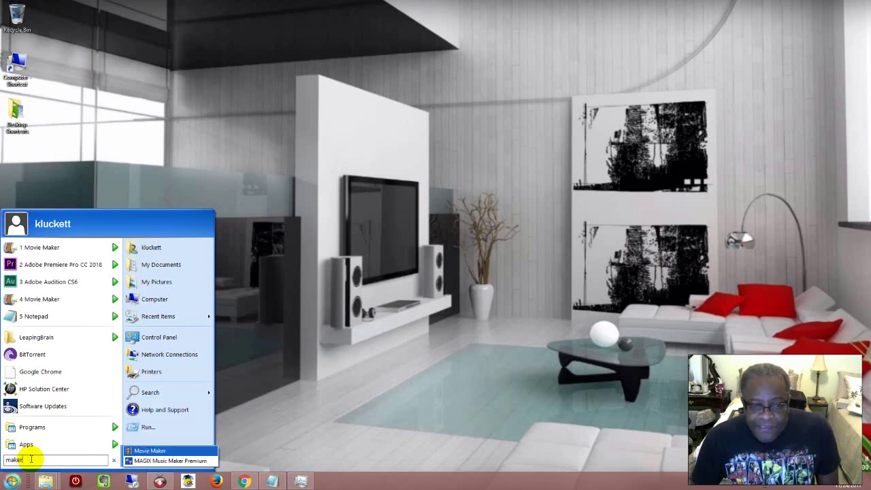
left_click(153, 451)
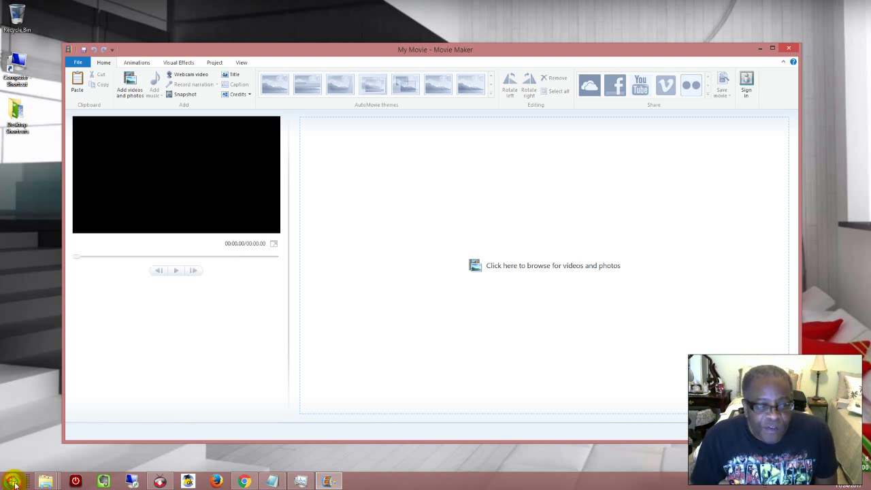
Step: Open the kevin folder on the Gateway (C:) drive in File Explorer
left_click(35, 485)
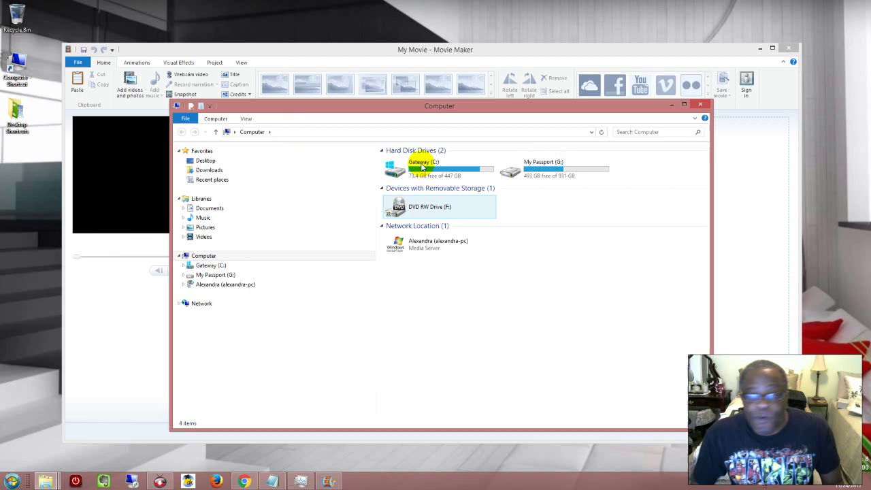
left_click(424, 166)
double_click(424, 167)
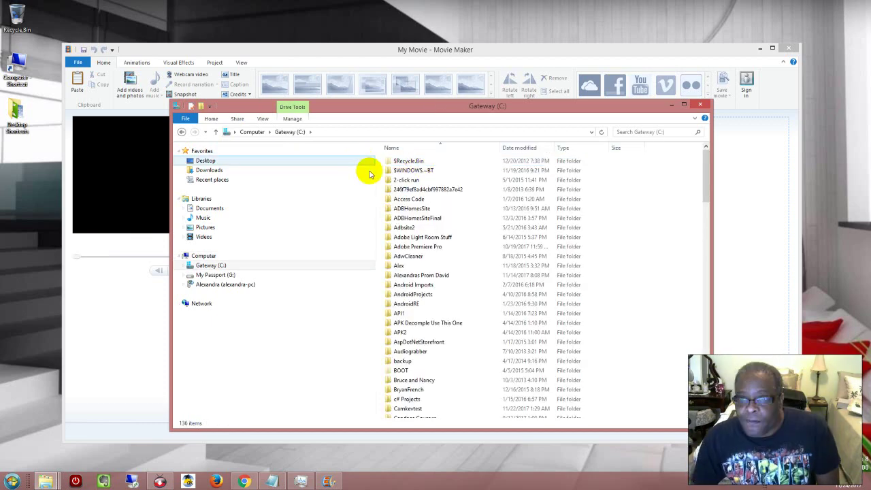
type("kevin_")
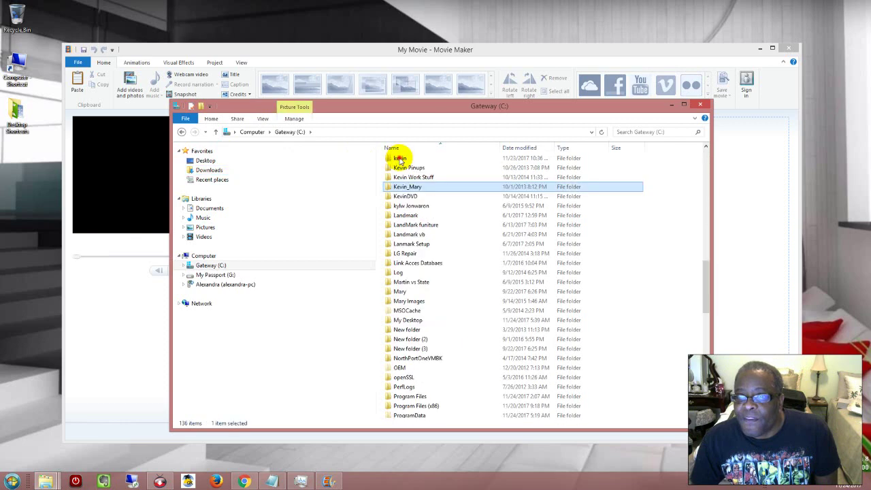
key("Up")
key("Up")
key("Up")
key("Return")
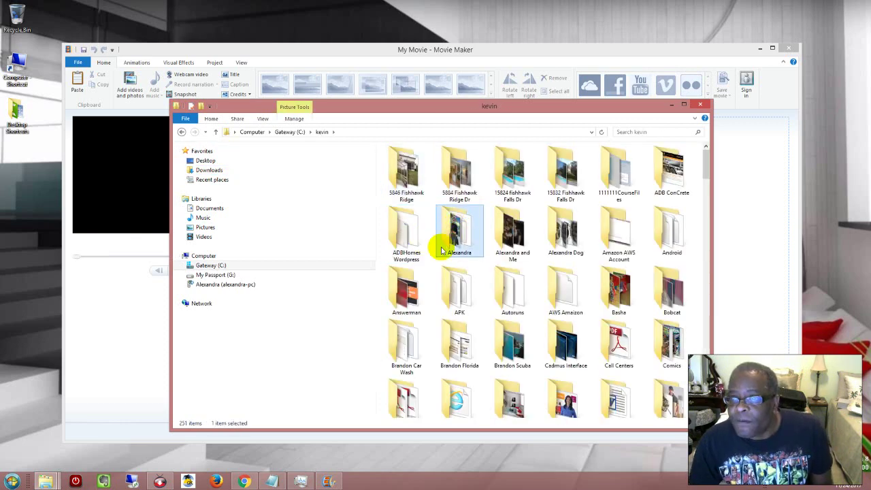
Step: Open the Sound Files folder and select the KevinClone.MTS clip
type("s")
key("Right")
key("Right")
key("Down")
key("Up")
key("Right")
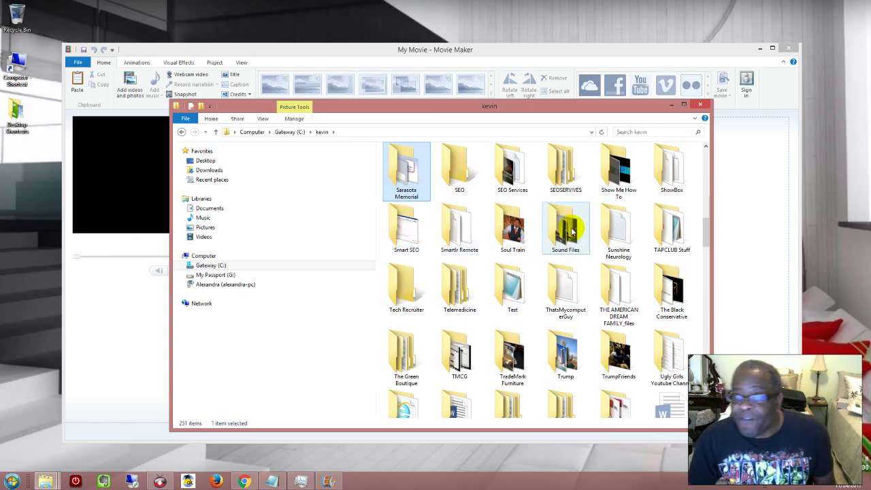
key("Return")
key("Up")
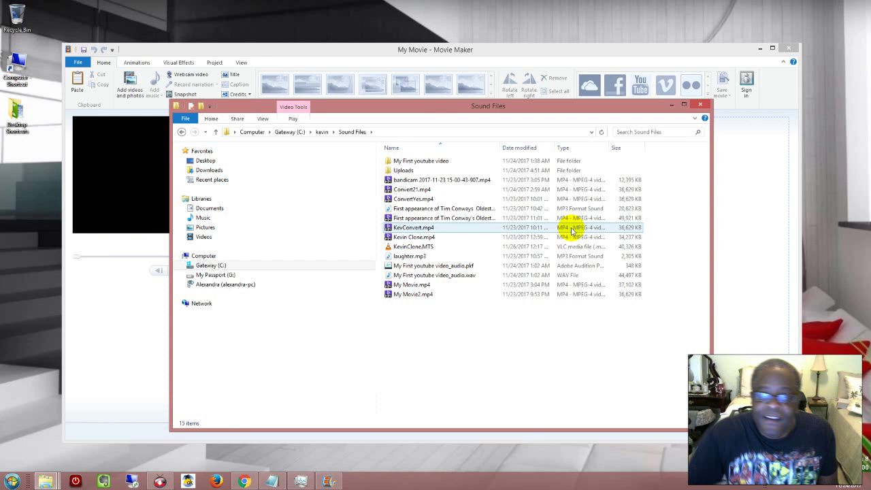
left_click(415, 248)
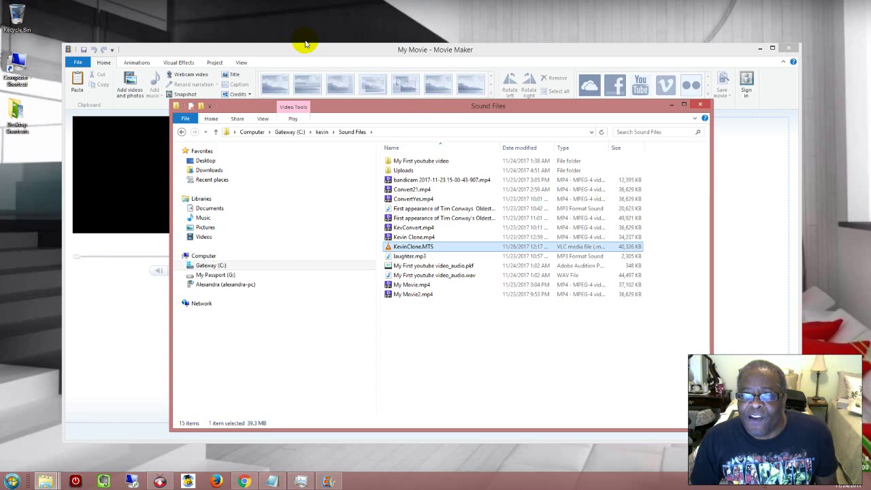
Step: Drag KevinClone.MTS from the Sound Files window onto the Movie Maker storyboard
left_click_drag(436, 106, 301, 37)
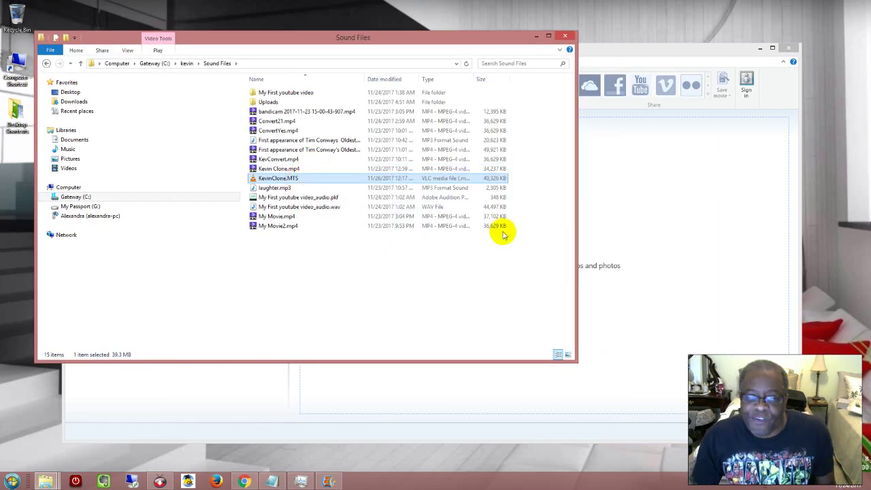
left_click_drag(504, 235, 613, 279)
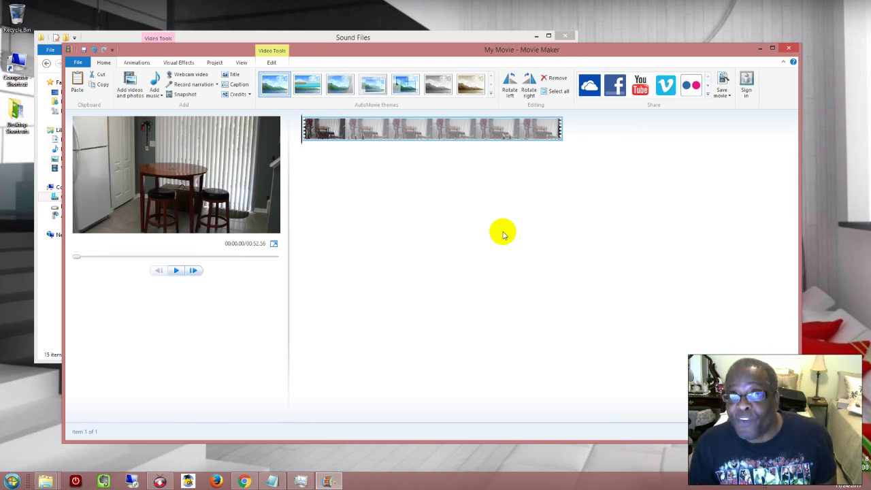
Step: Save the movie for computer playback as 'smooth Jazz.mp4' in Sound Files
left_click(730, 100)
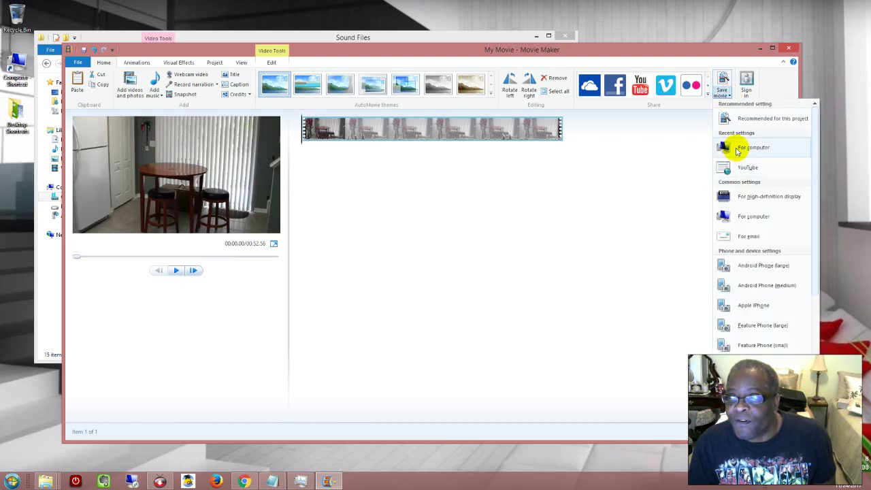
left_click(736, 149)
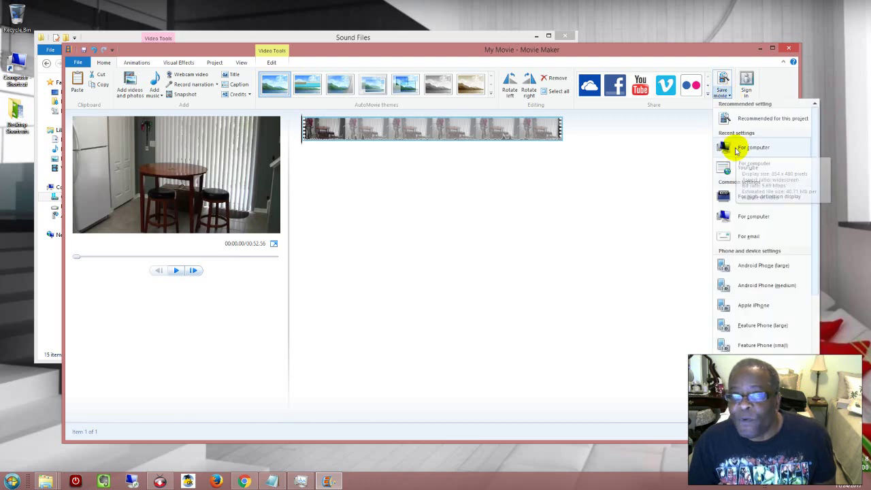
left_click(736, 150)
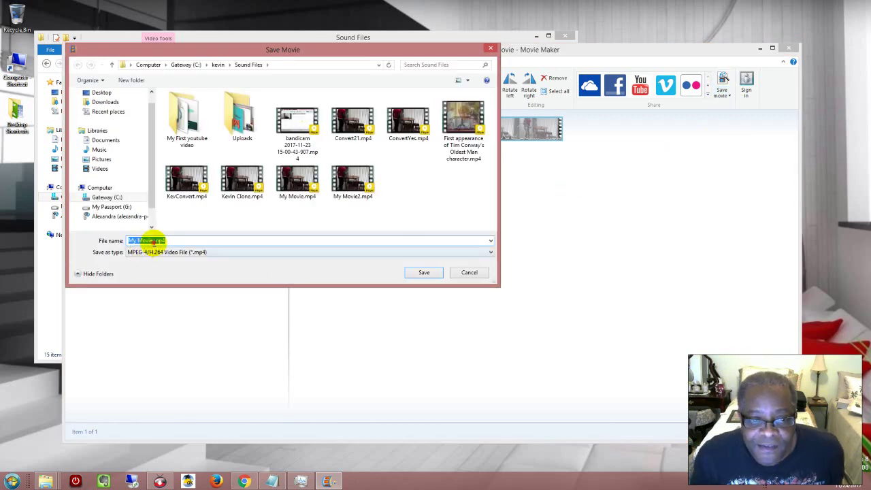
left_click_drag(153, 242, 117, 238)
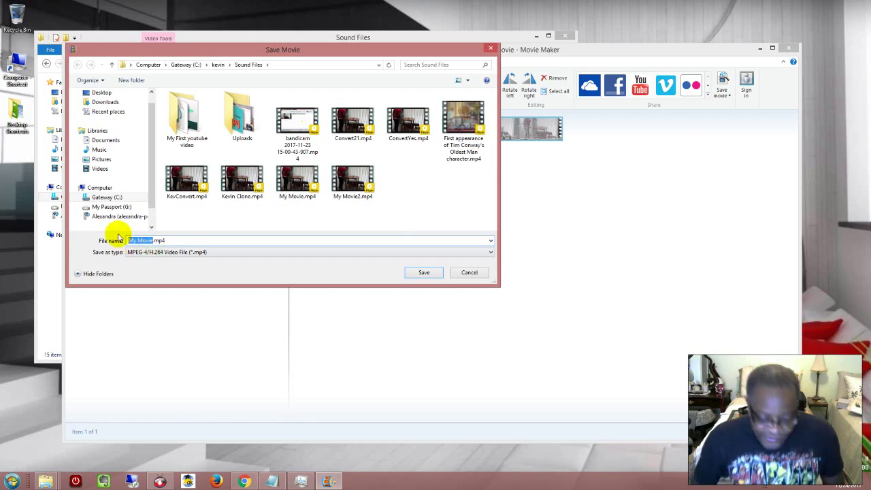
type("s")
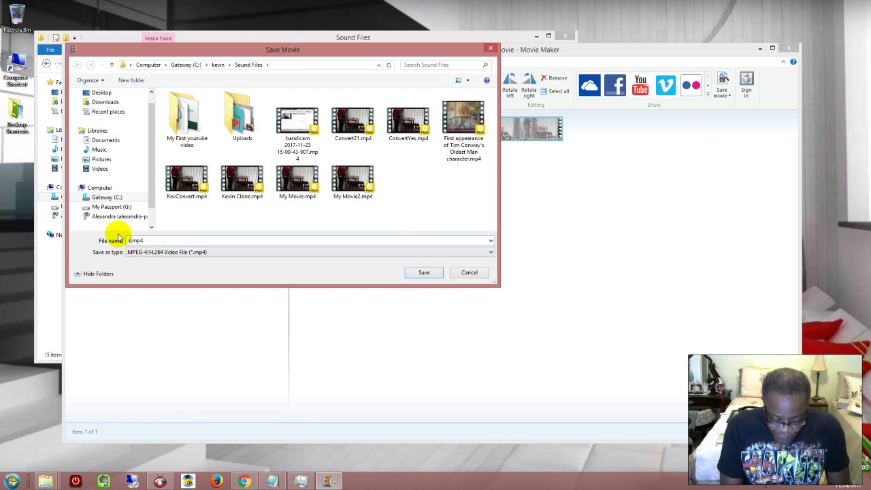
type("mooth")
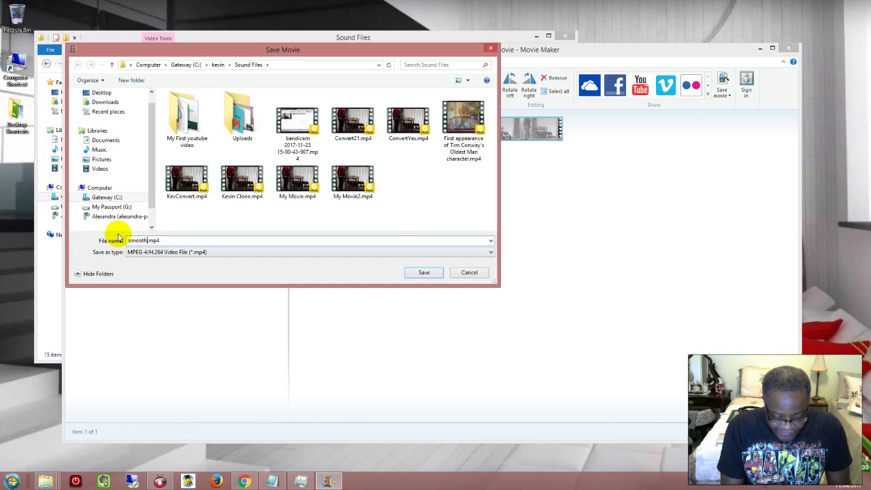
type(" Jazz")
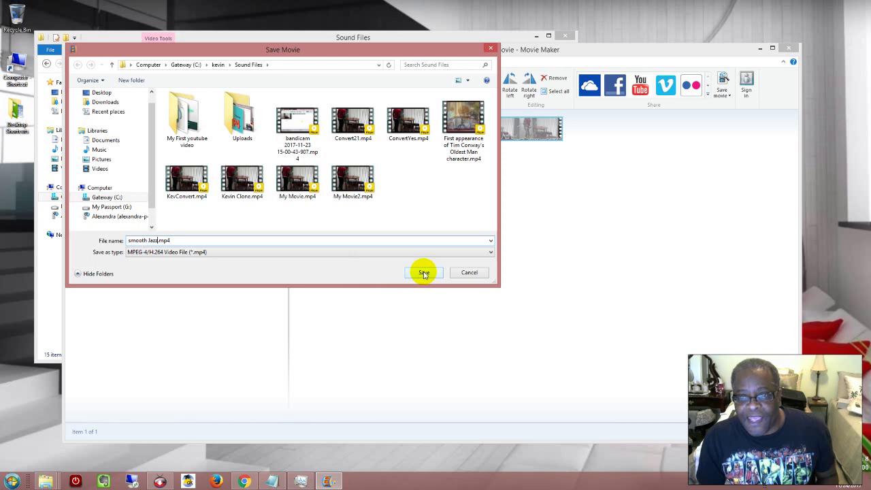
left_click(424, 273)
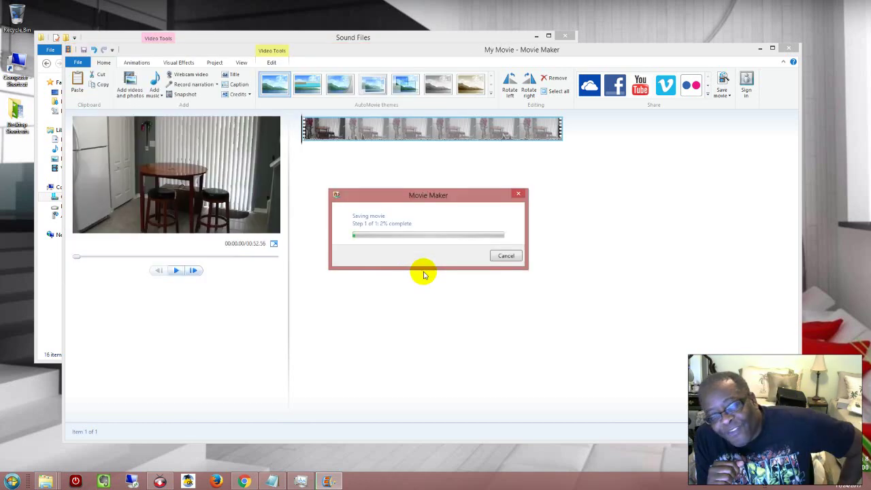